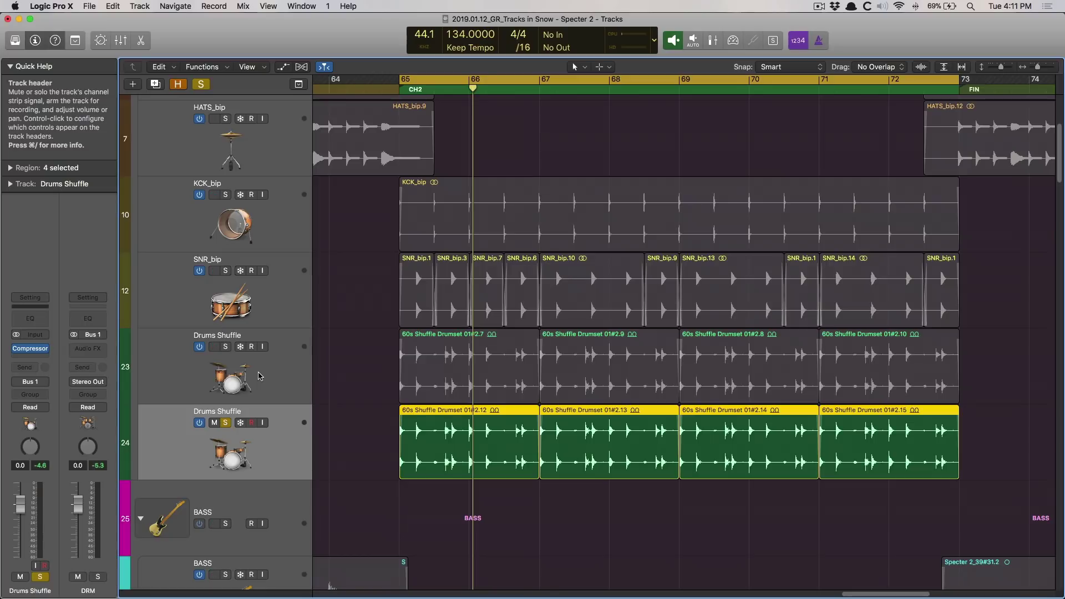
After glancing at the book cover, open the Drums Shuffle Studio VCA compressor and set threshold to -21 dB
key("super+Tab")
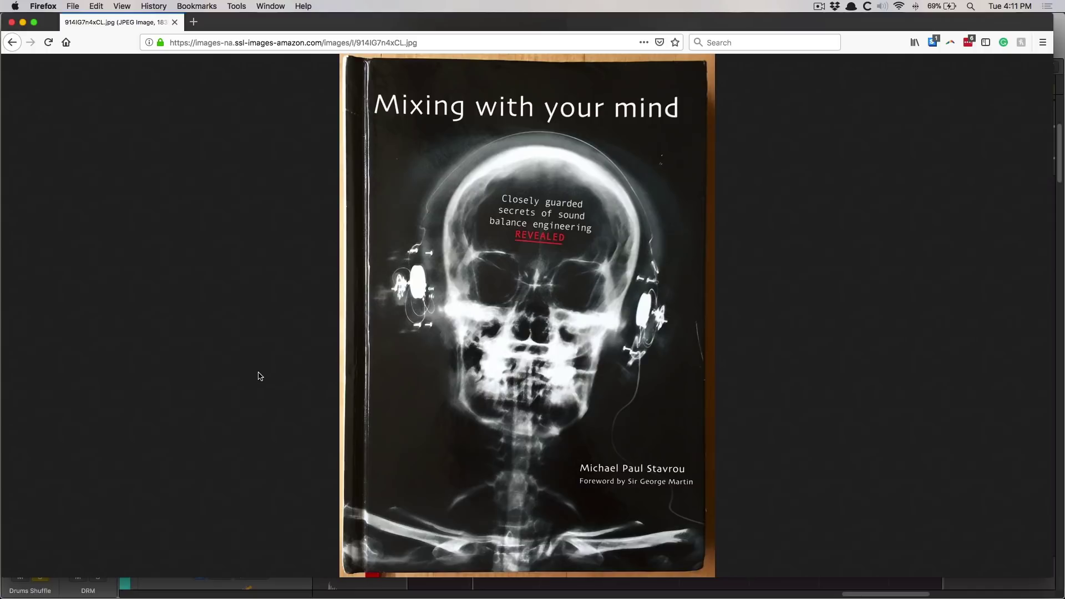
key("super+Tab")
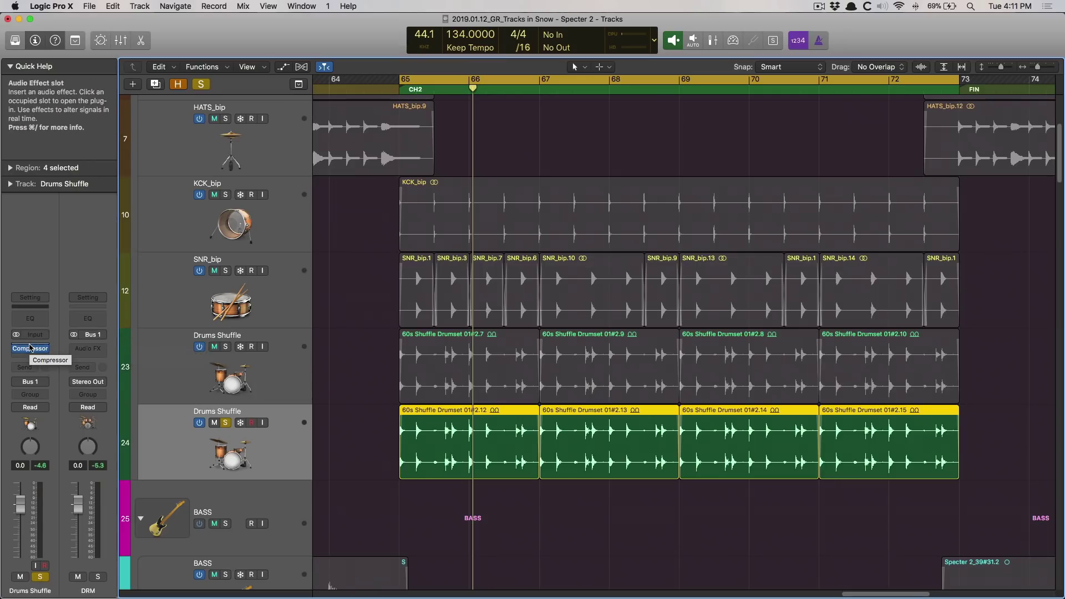
left_click(28, 349)
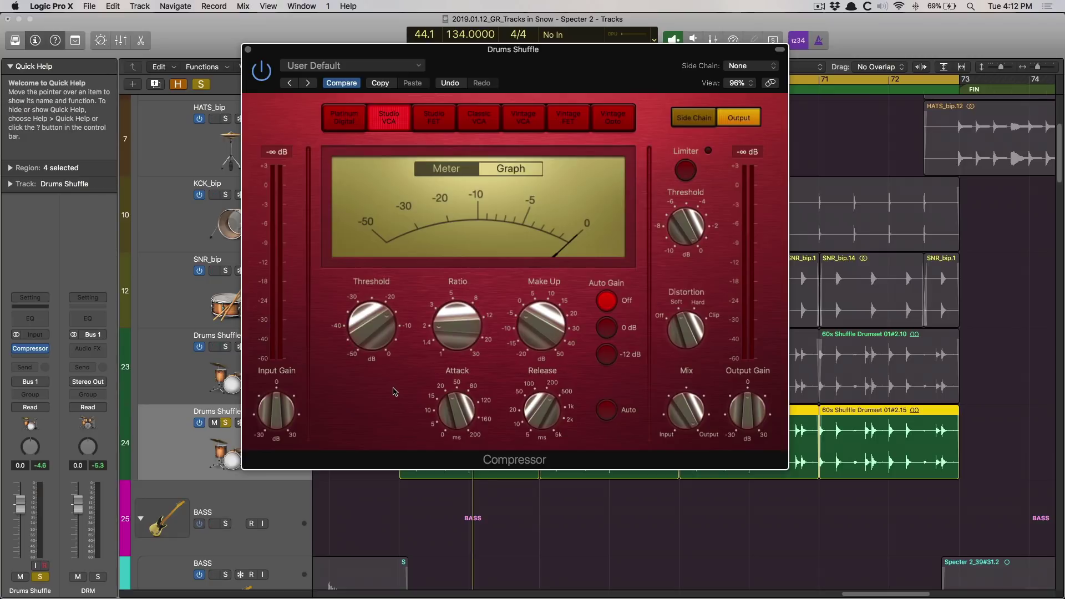
mouse_move(365, 338)
left_click_drag(366, 338, 368, 353)
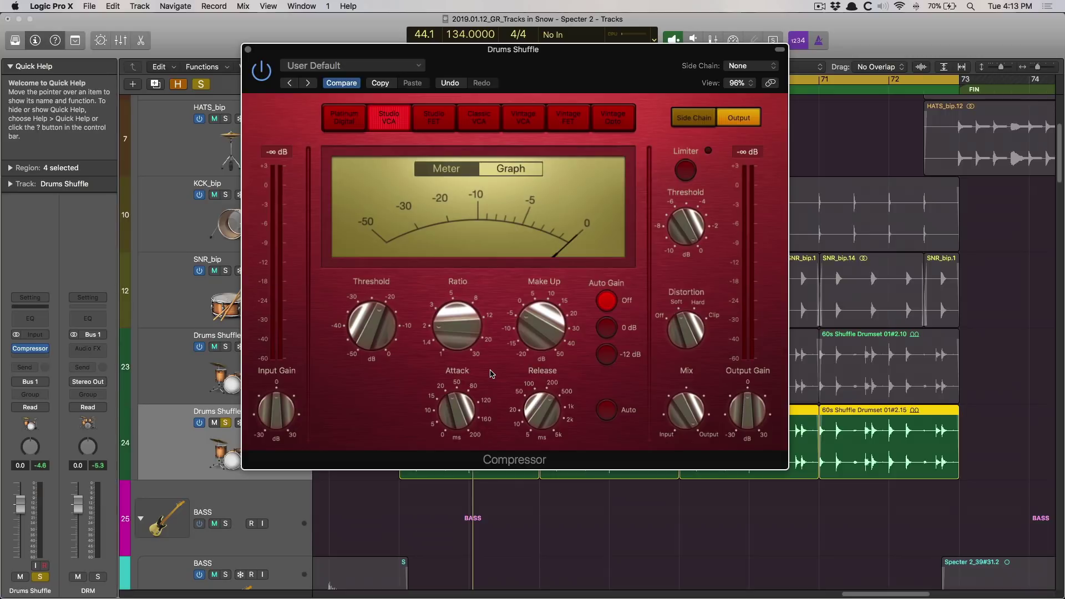
Close the compressor, play Drums Shuffle bypassed from bar 65, then re-enable the Compressor
key("super+w")
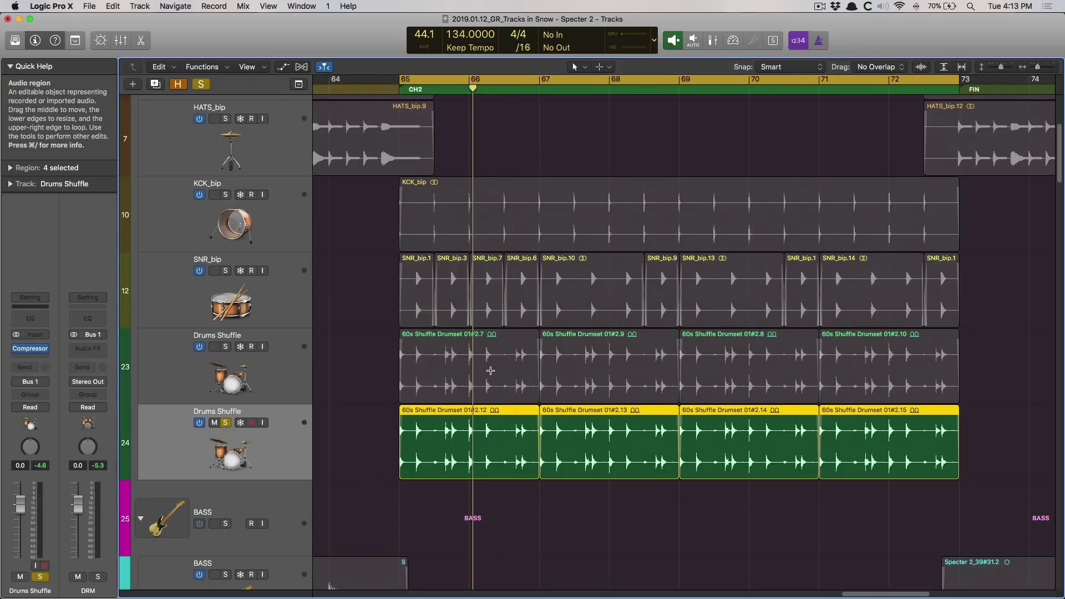
left_click(17, 349)
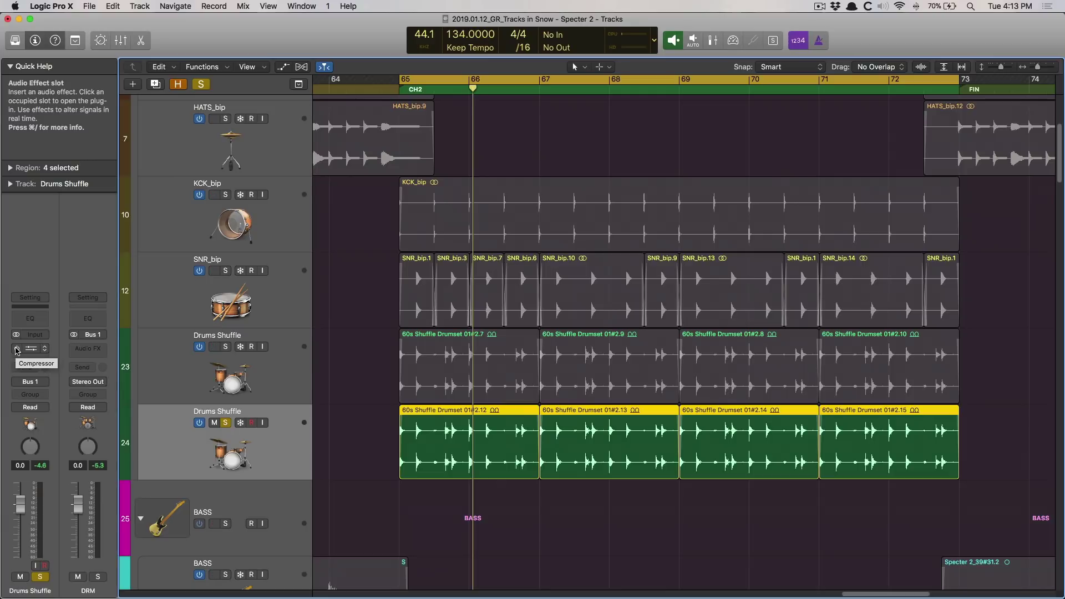
key("space")
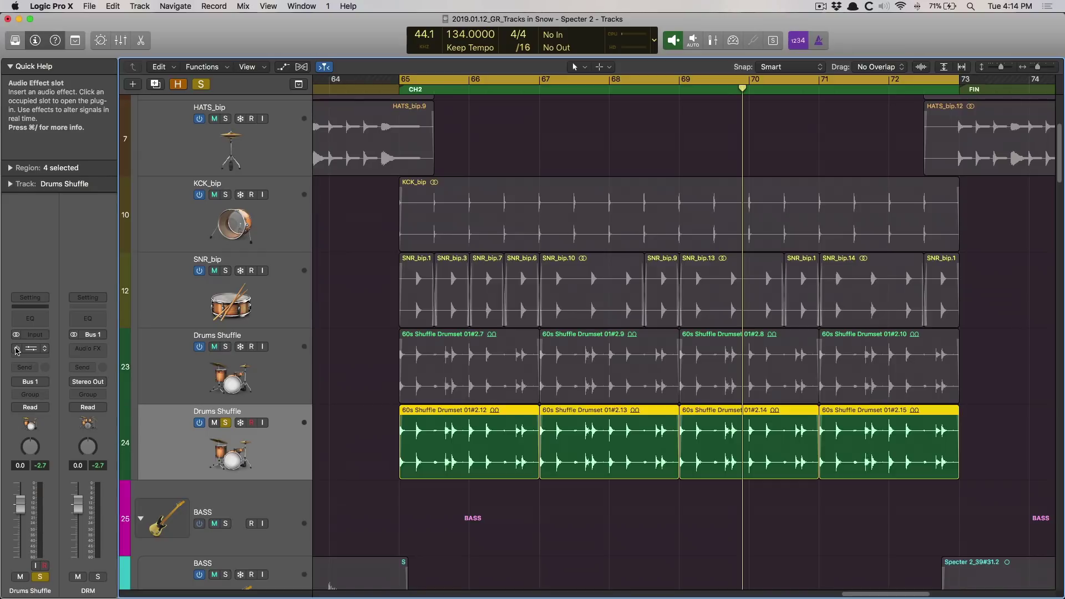
key("shift+space")
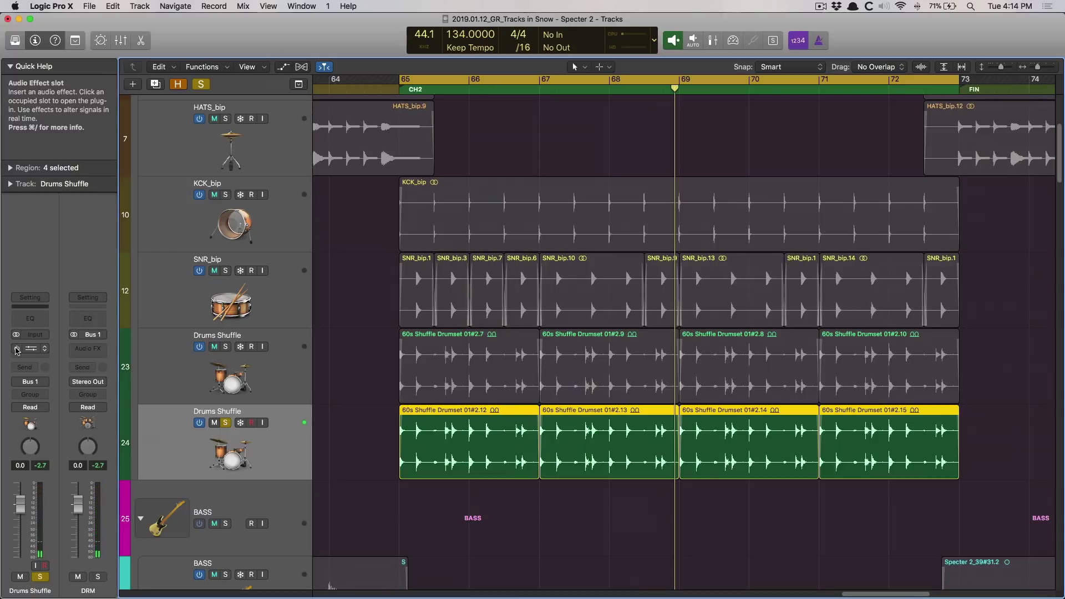
left_click(16, 349)
Reopen the compressor, audition the Classic VCA and Platinum Digital models, then return to Studio VCA
left_click(29, 349)
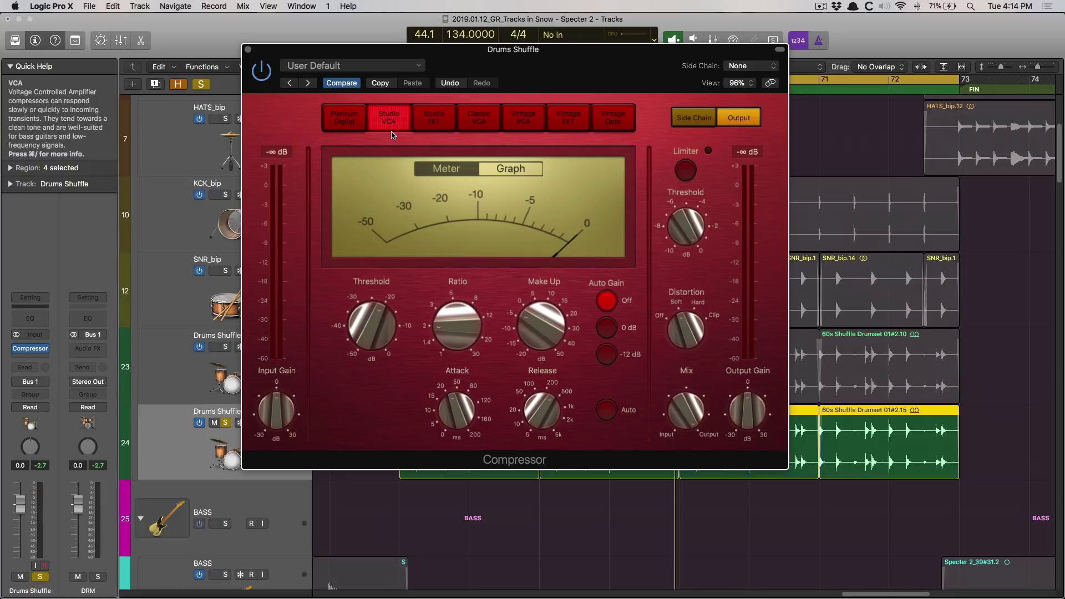
left_click(433, 117)
left_click(478, 118)
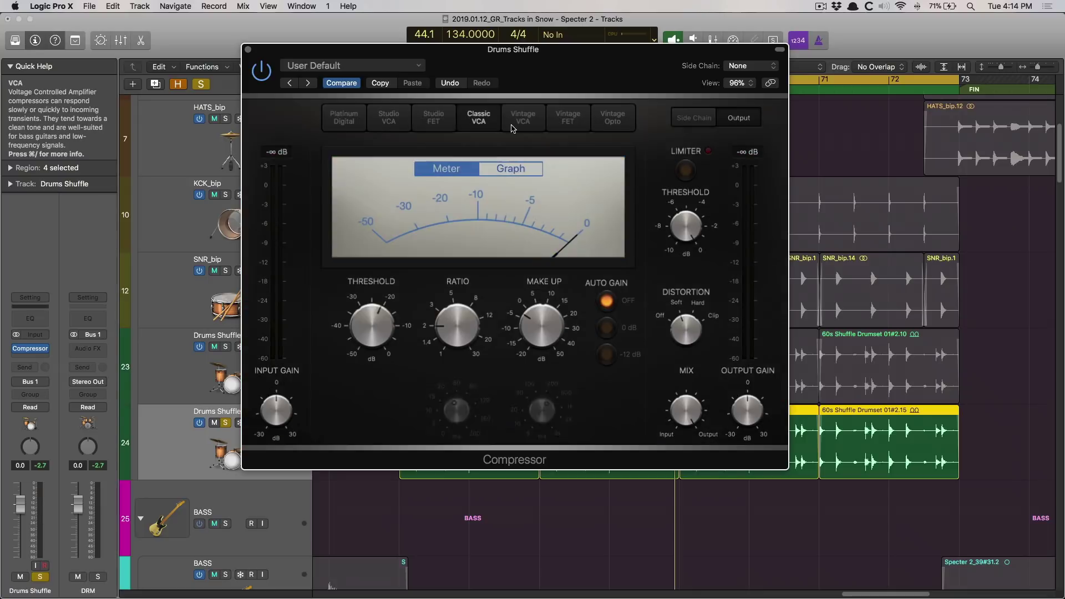
left_click(343, 118)
left_click(390, 117)
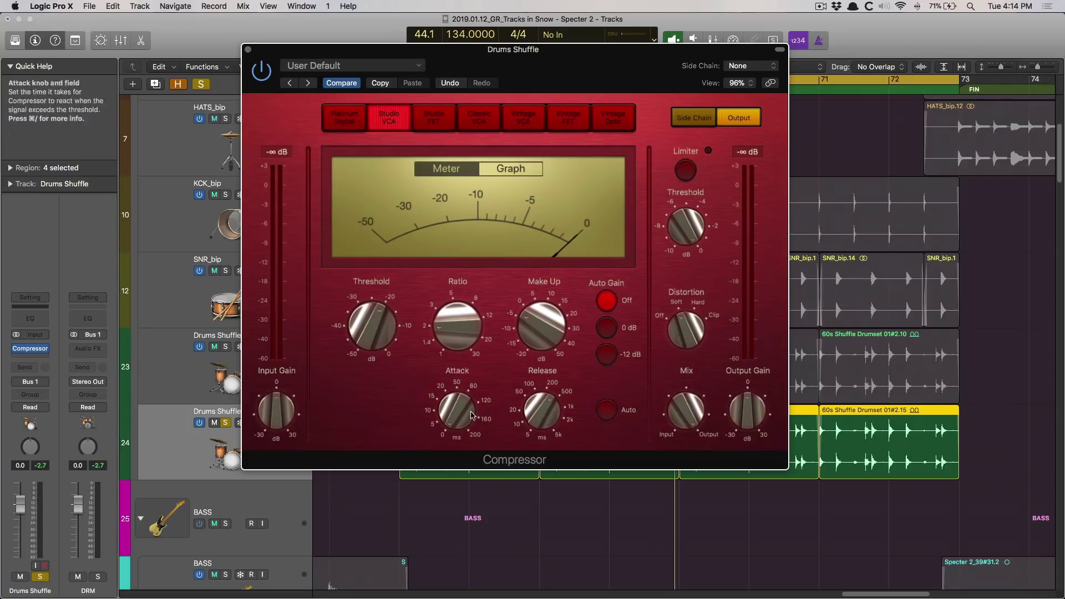
Set the release to about 6 ms and raise the compression ratio
left_click(528, 436)
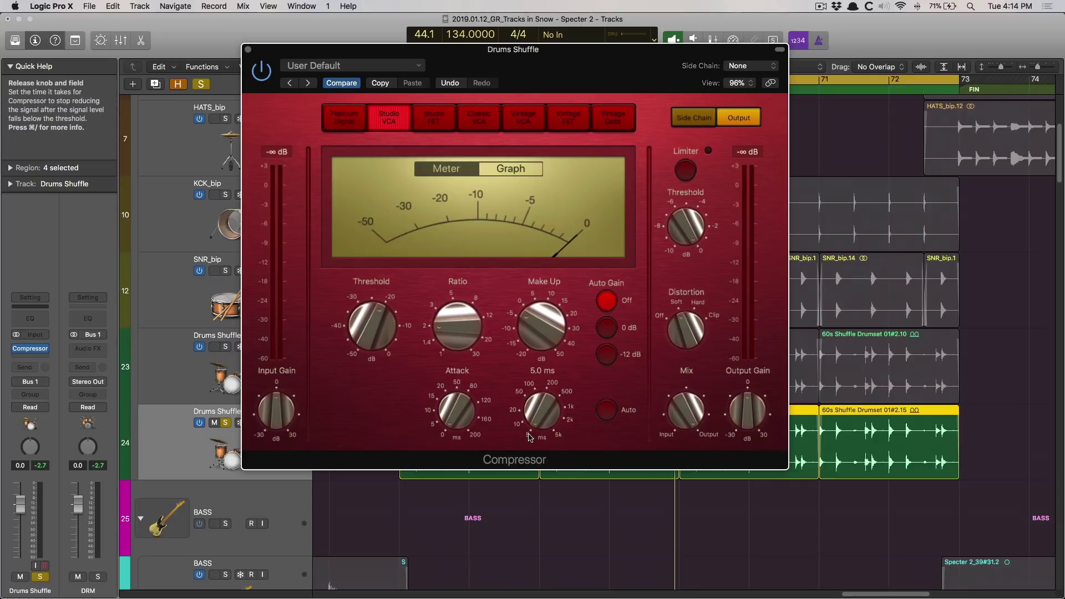
scroll(541, 413, "up", 1)
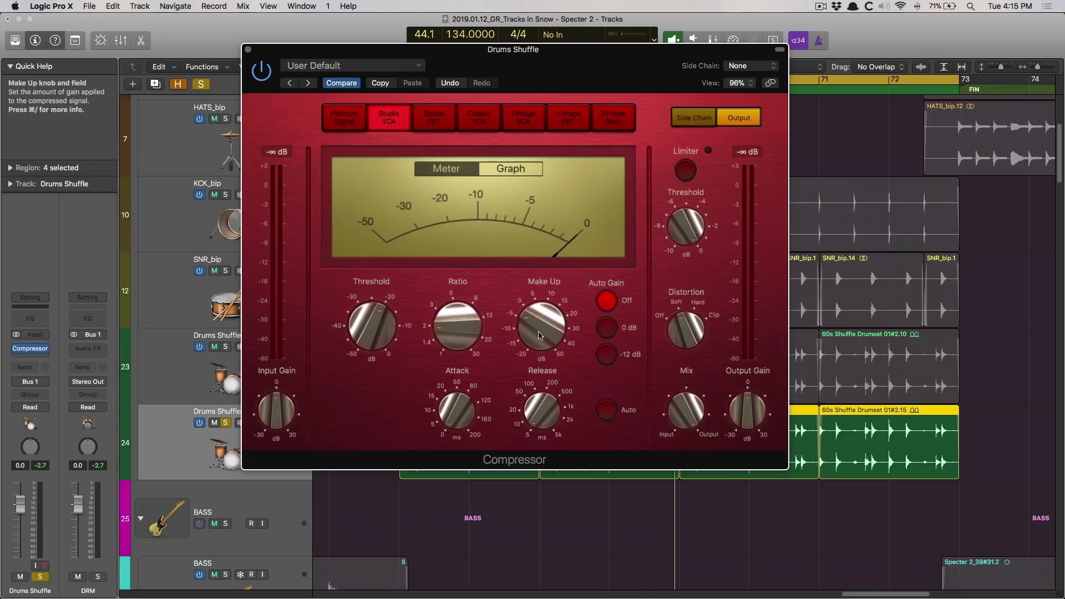
mouse_move(454, 323)
left_click_drag(454, 323, 444, 166)
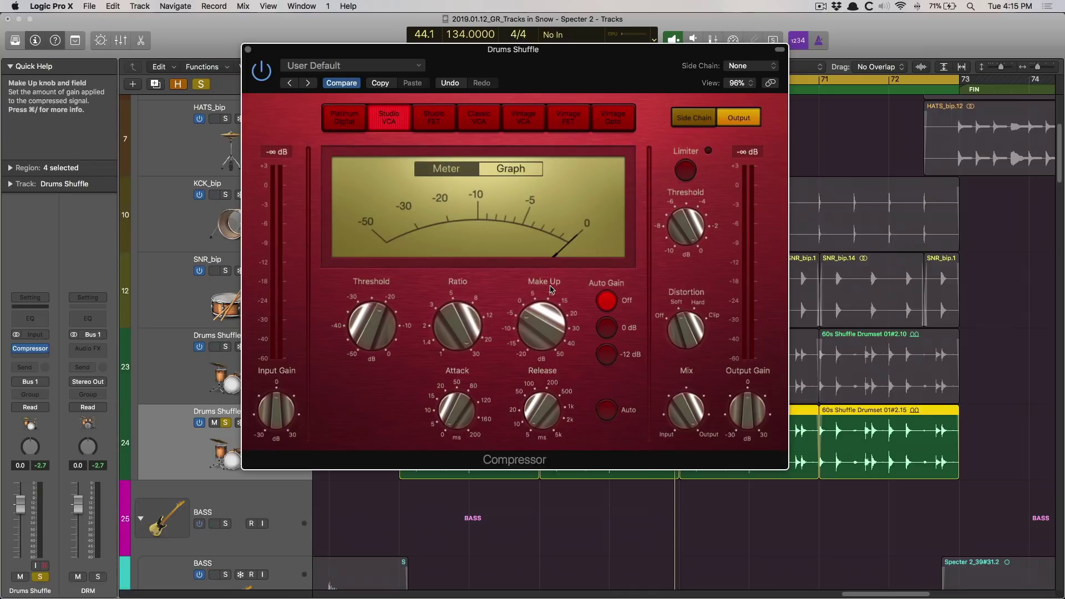
During playback, lower the threshold to about -25 dB and add 1.5 dB of make-up gain
mouse_move(376, 318)
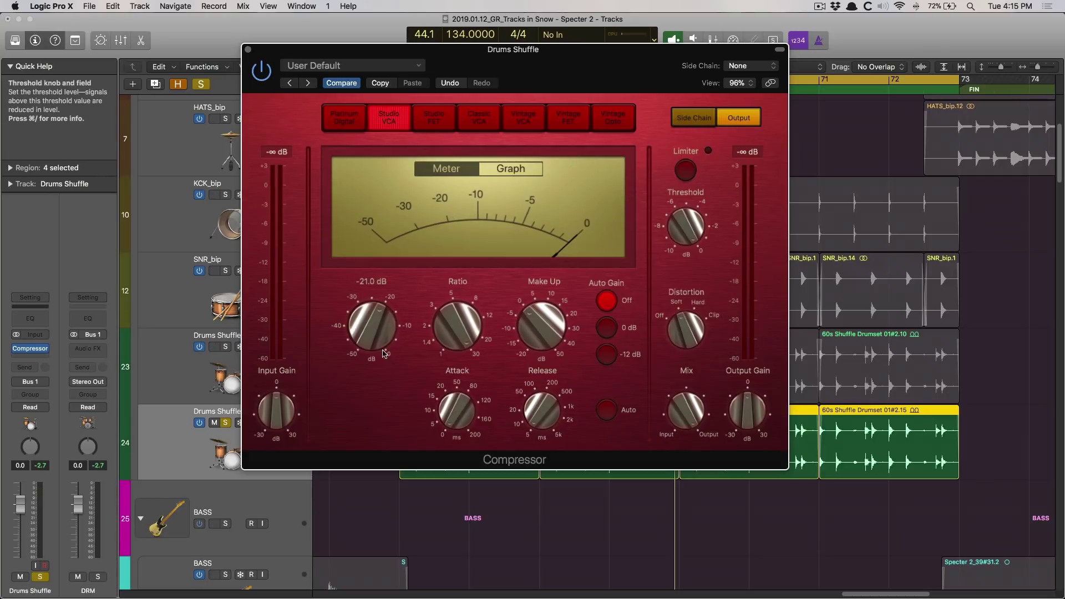
key("space")
left_click_drag(381, 348, 364, 345)
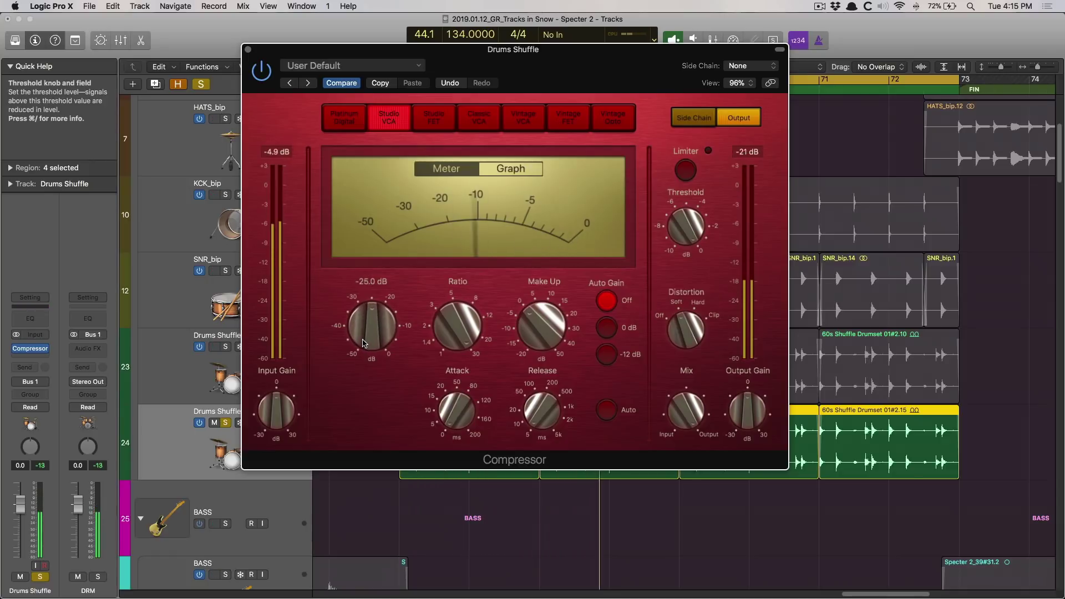
mouse_move(535, 332)
left_click_drag(536, 332, 536, 325)
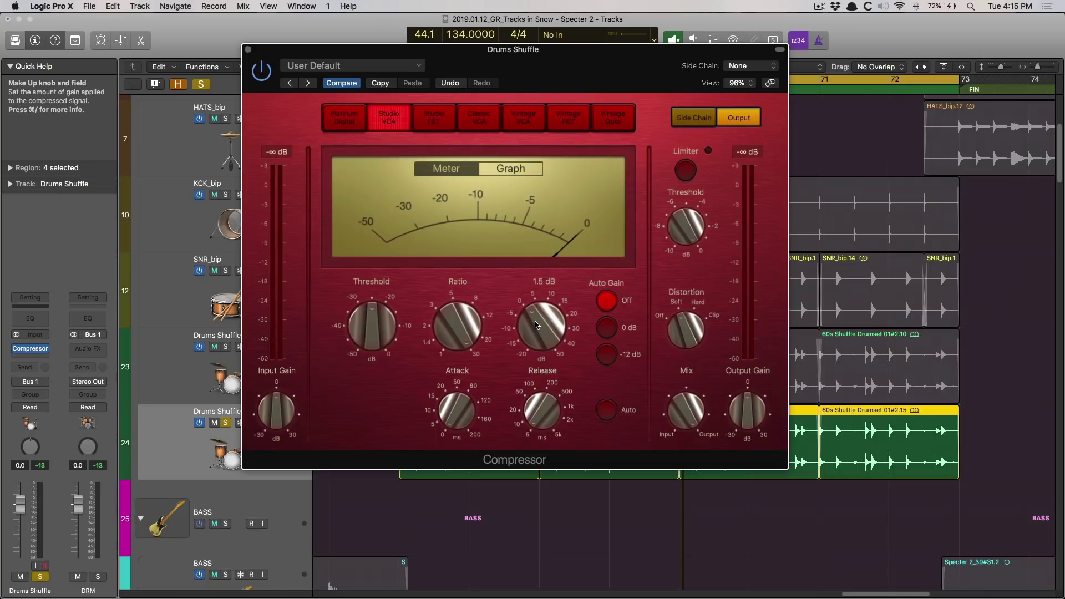
With the drums playing, sweep the Attack up to 5 ms, then back down to 2.5 ms
key("space")
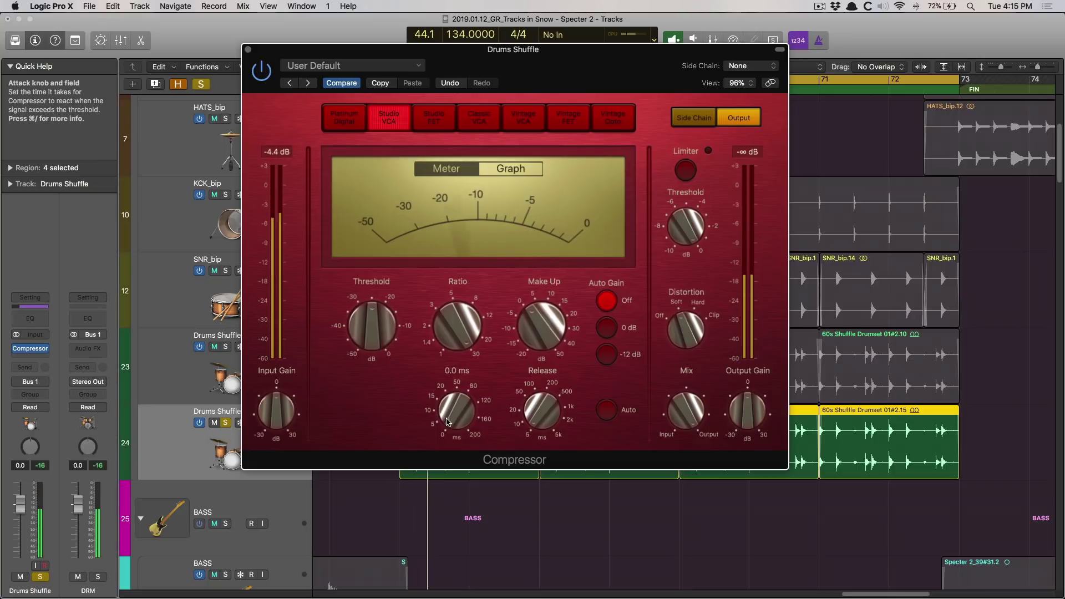
left_click_drag(449, 421, 432, 383)
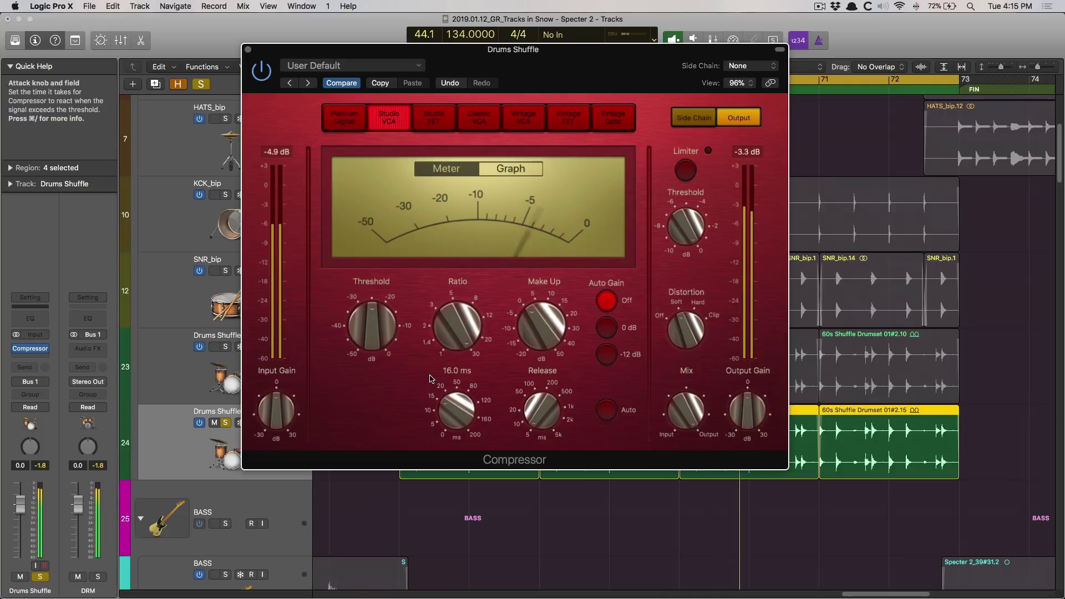
left_click_drag(432, 382, 440, 414)
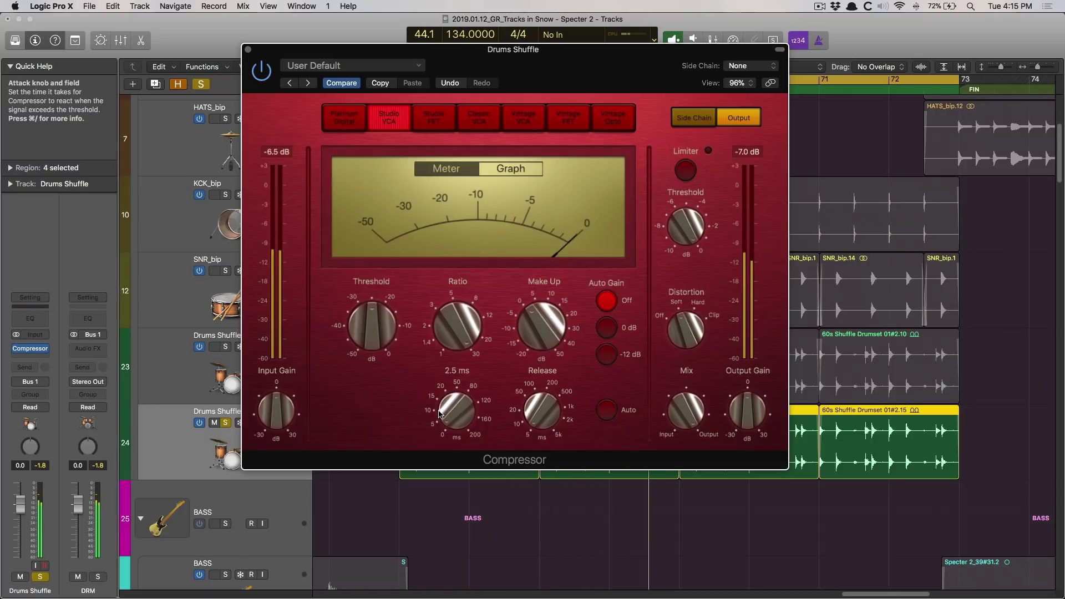
mouse_move(381, 338)
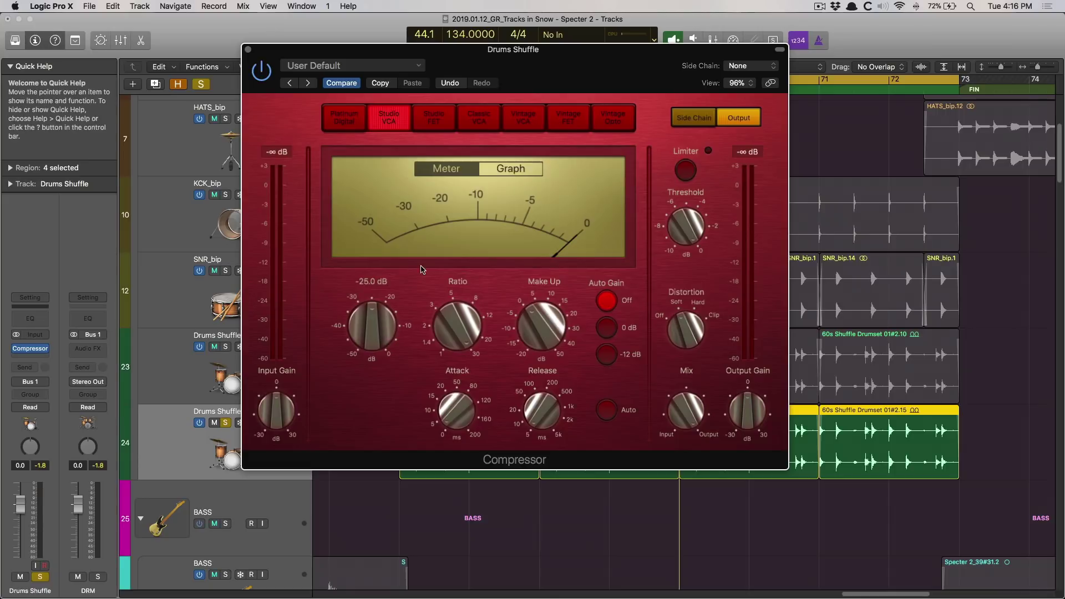
Lengthen the Drums Shuffle compressor's release to 15.0 ms
left_click_drag(531, 425, 554, 383)
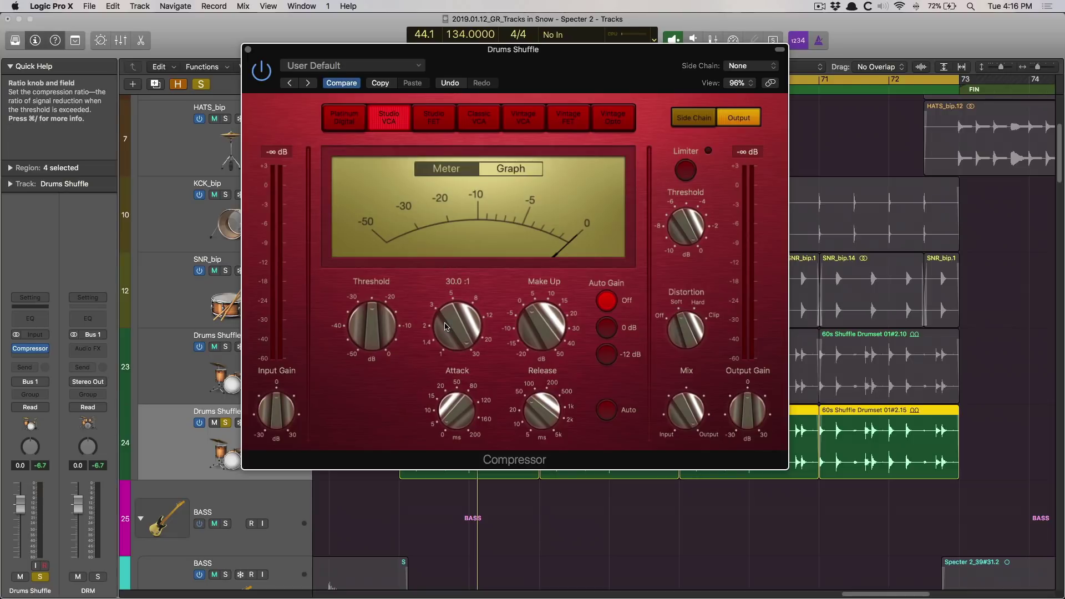
With the drums playing, lower the ratio from 28:1 to about 15:1
key("space")
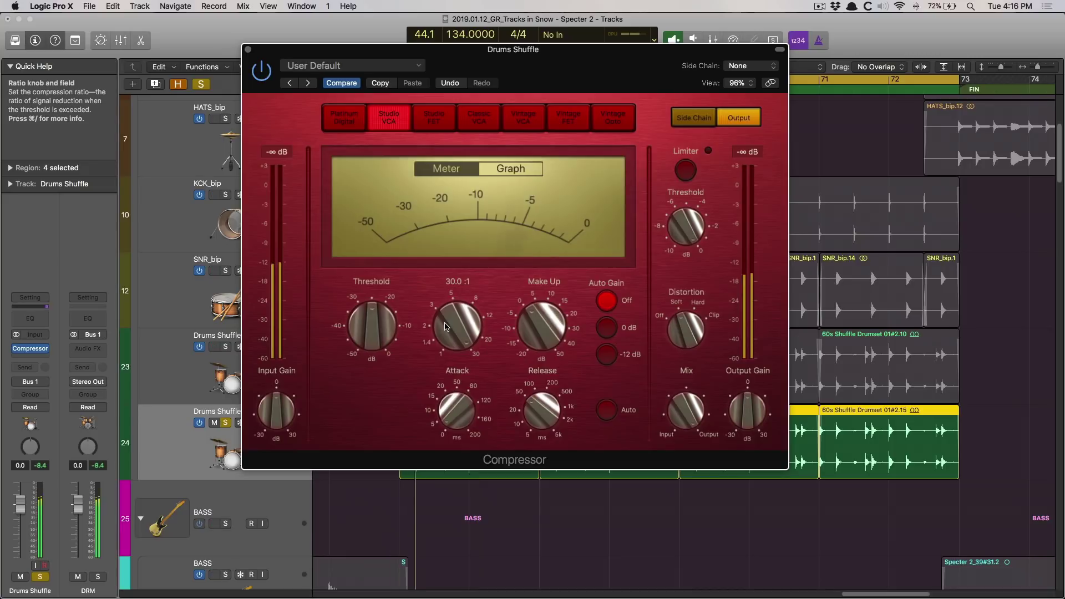
scroll(447, 324, "down", 2)
left_click_drag(447, 322, 452, 417)
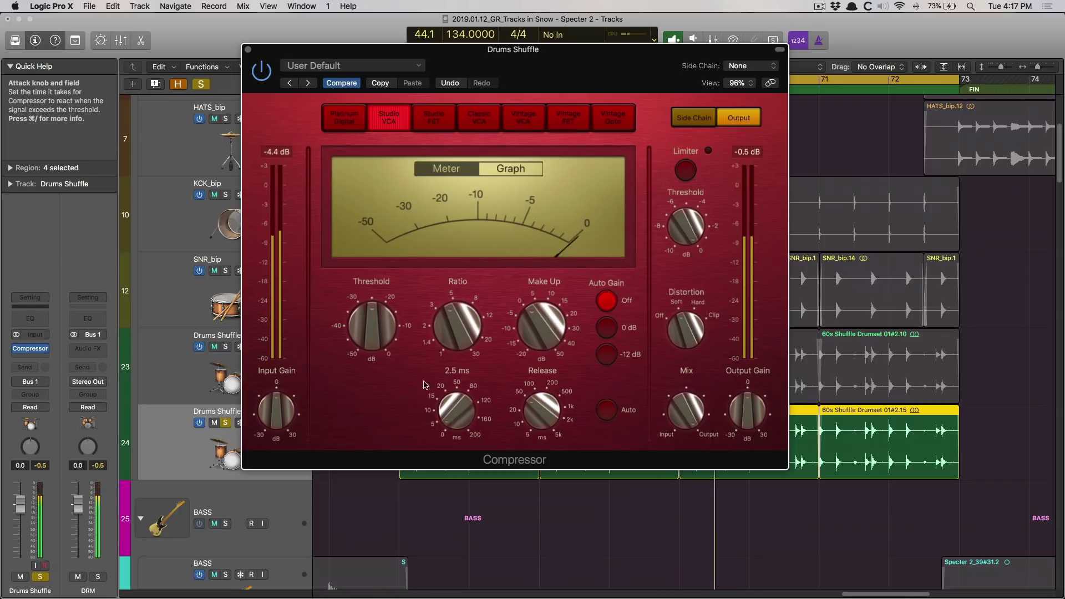
Settle the Drums Shuffle compressor ratio at 4.1:1
mouse_move(404, 355)
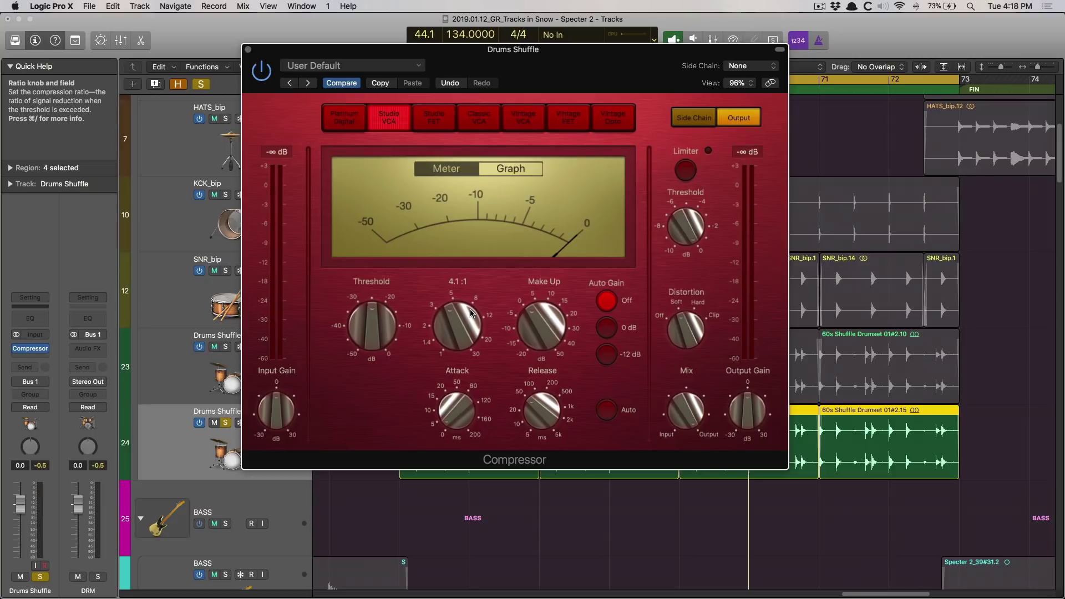
During playback, raise the threshold to about -15.5 dB and check the Make Up value
key("space")
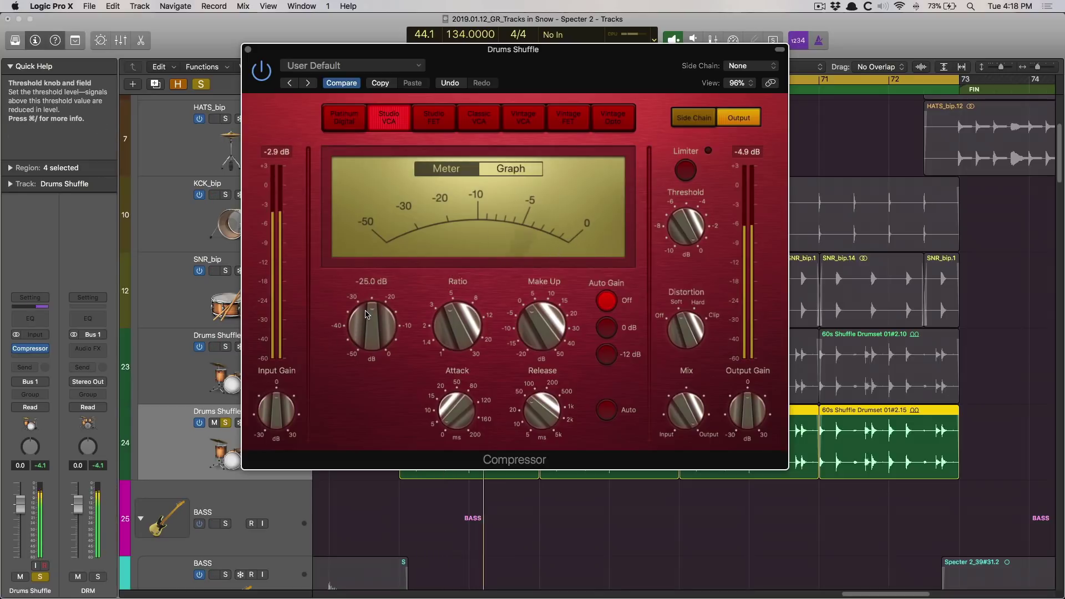
mouse_move(366, 315)
left_mouse_down()
mouse_move(365, 296)
mouse_move(380, 314)
left_mouse_up()
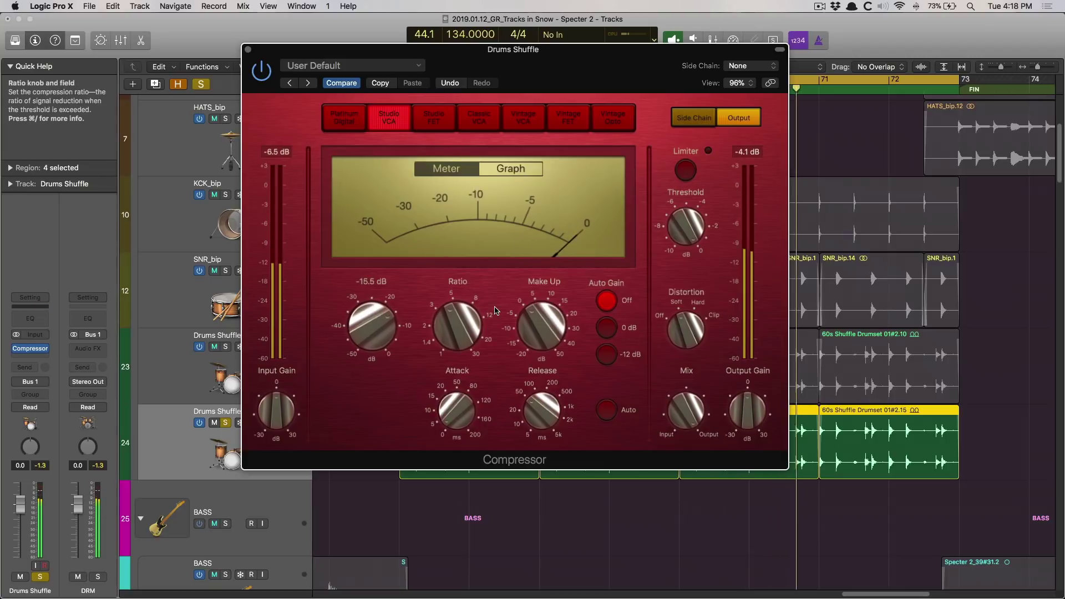
left_click(531, 316)
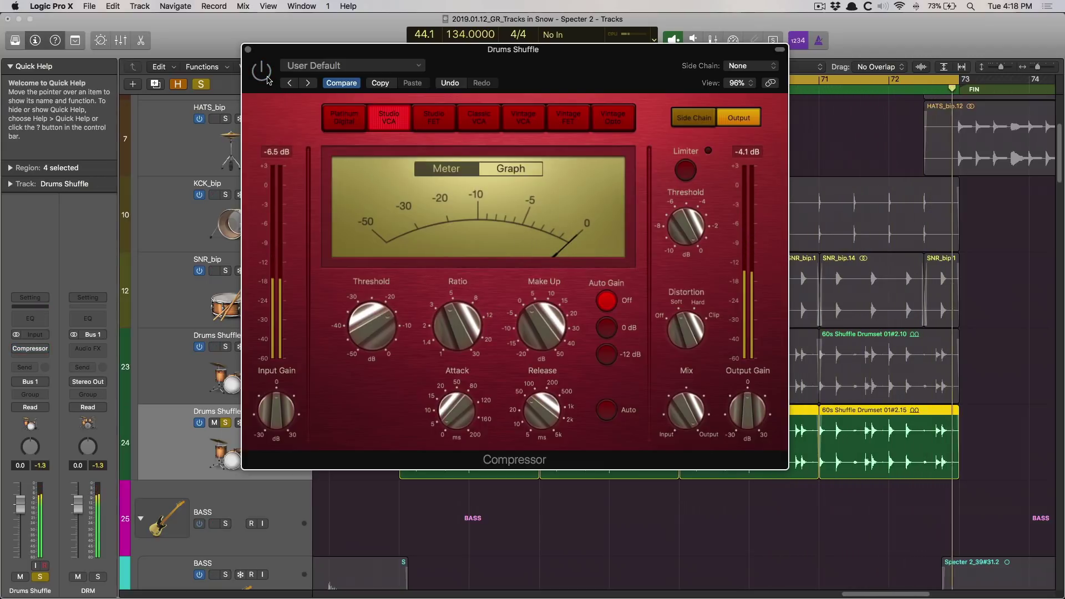
Reset Make Up to 0 dB, lower it to -1.0 dB, and play the drums to audition
left_click(534, 329, "alt")
left_click_drag(534, 330, 531, 336)
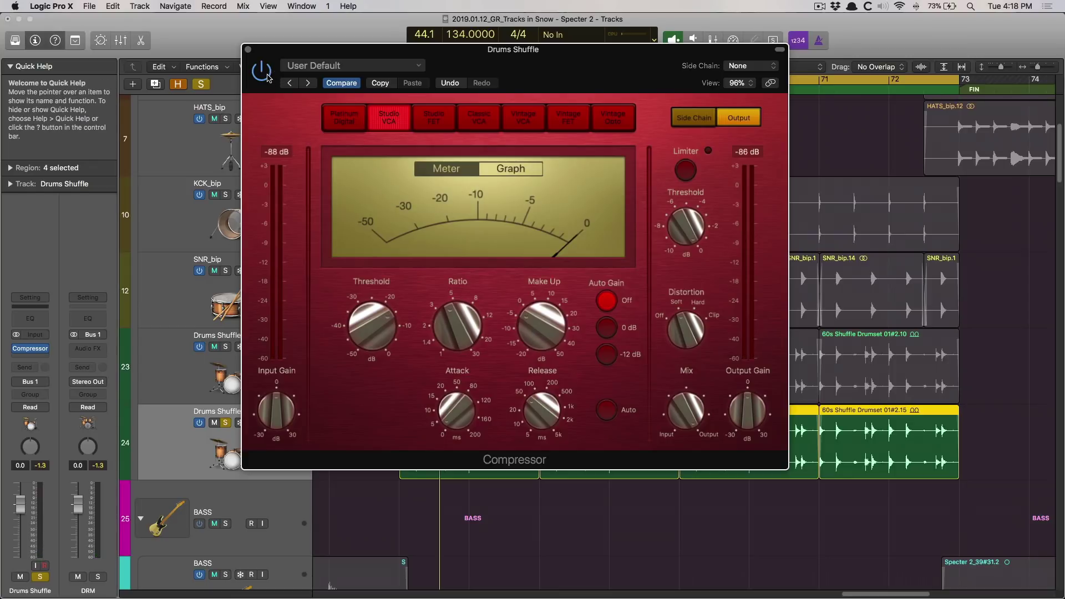
key("space")
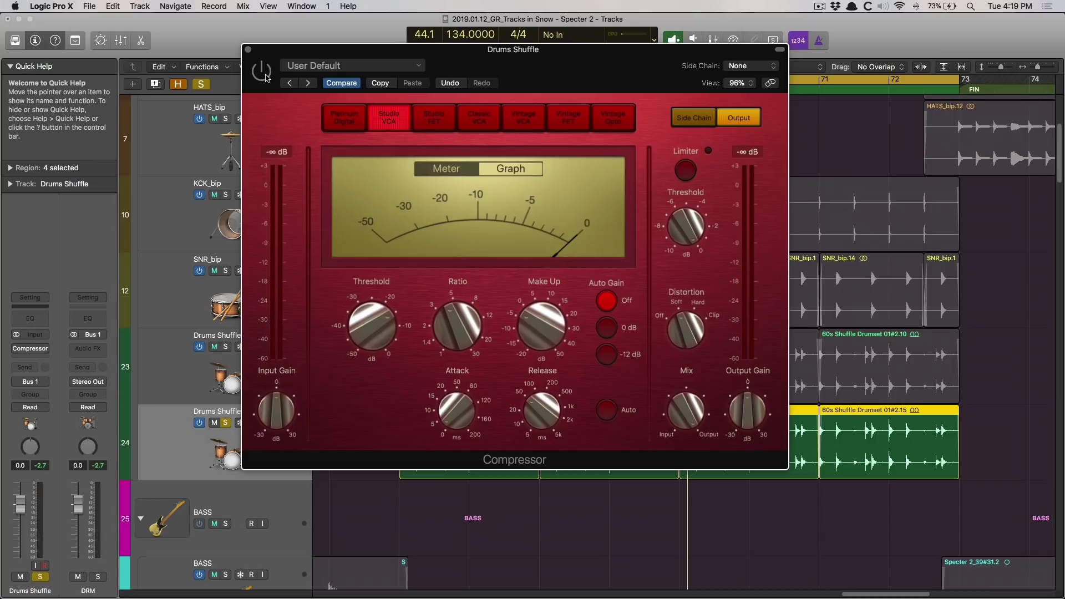
key("space")
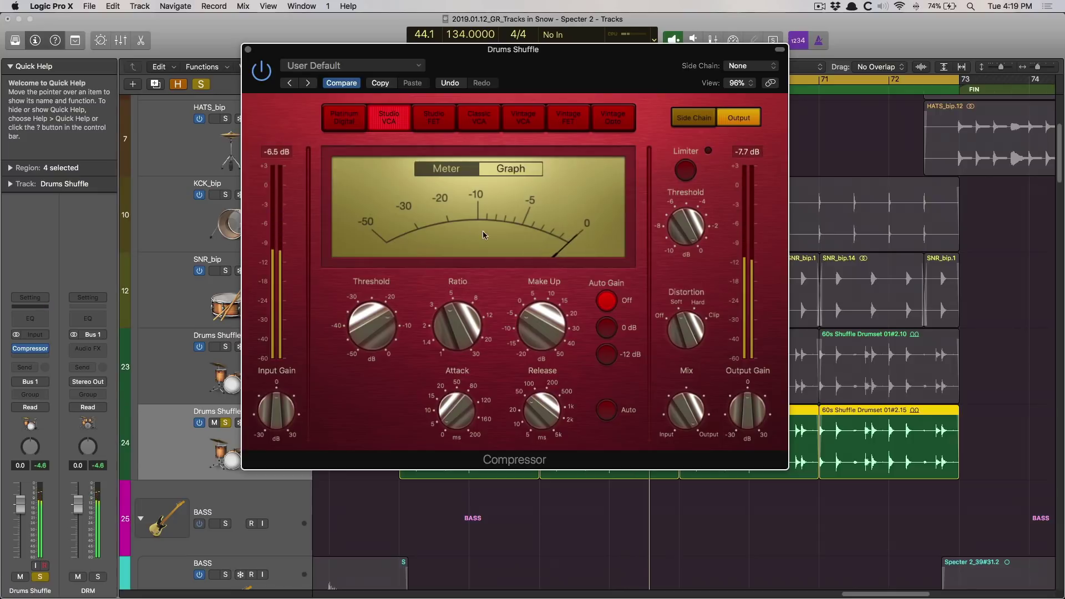
left_click(267, 75)
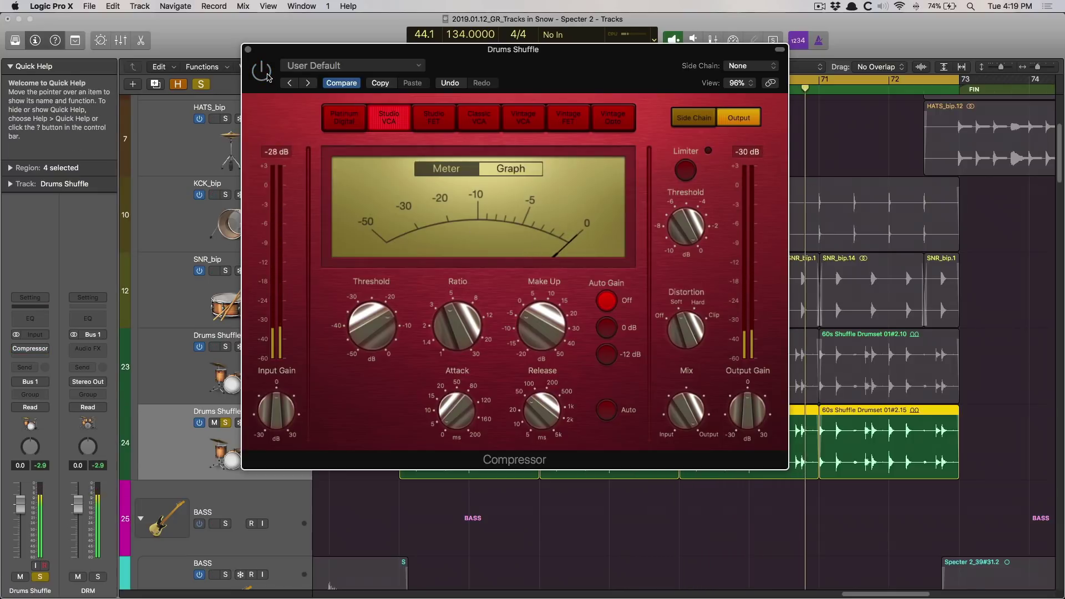
left_click(267, 76)
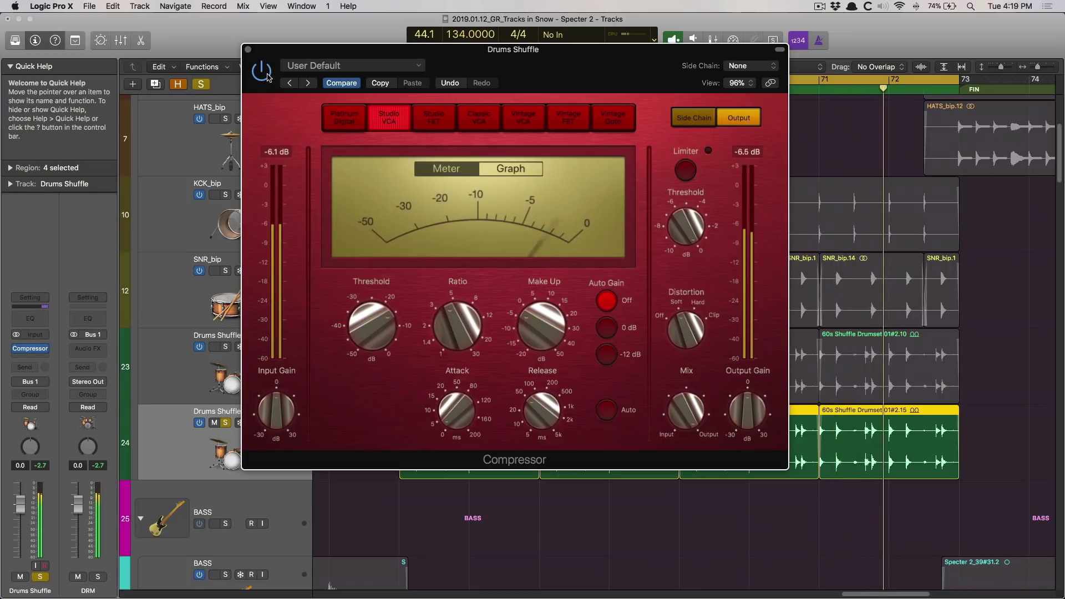
key("space")
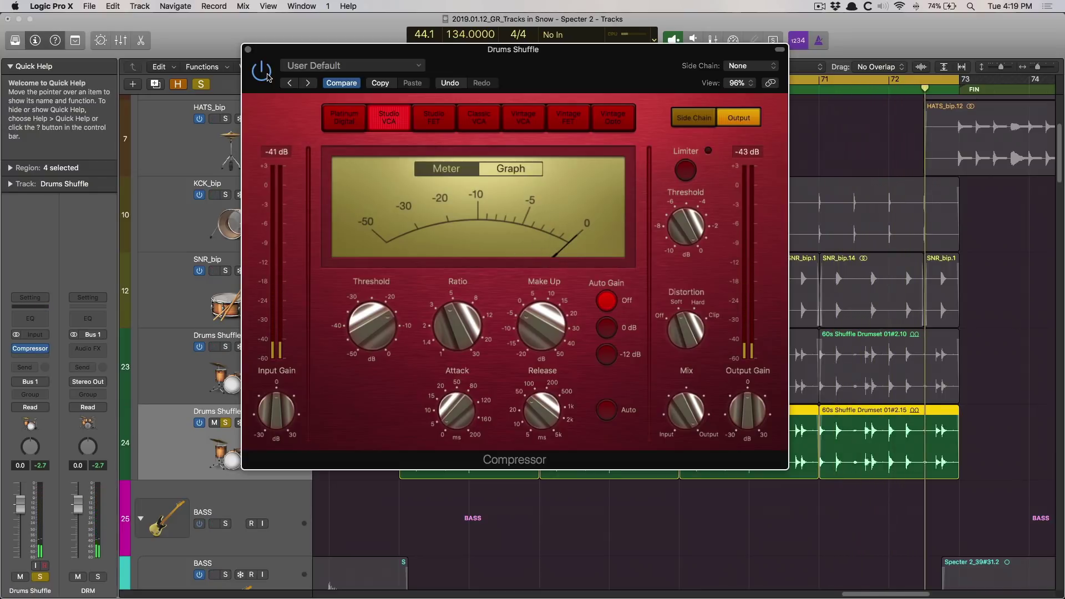